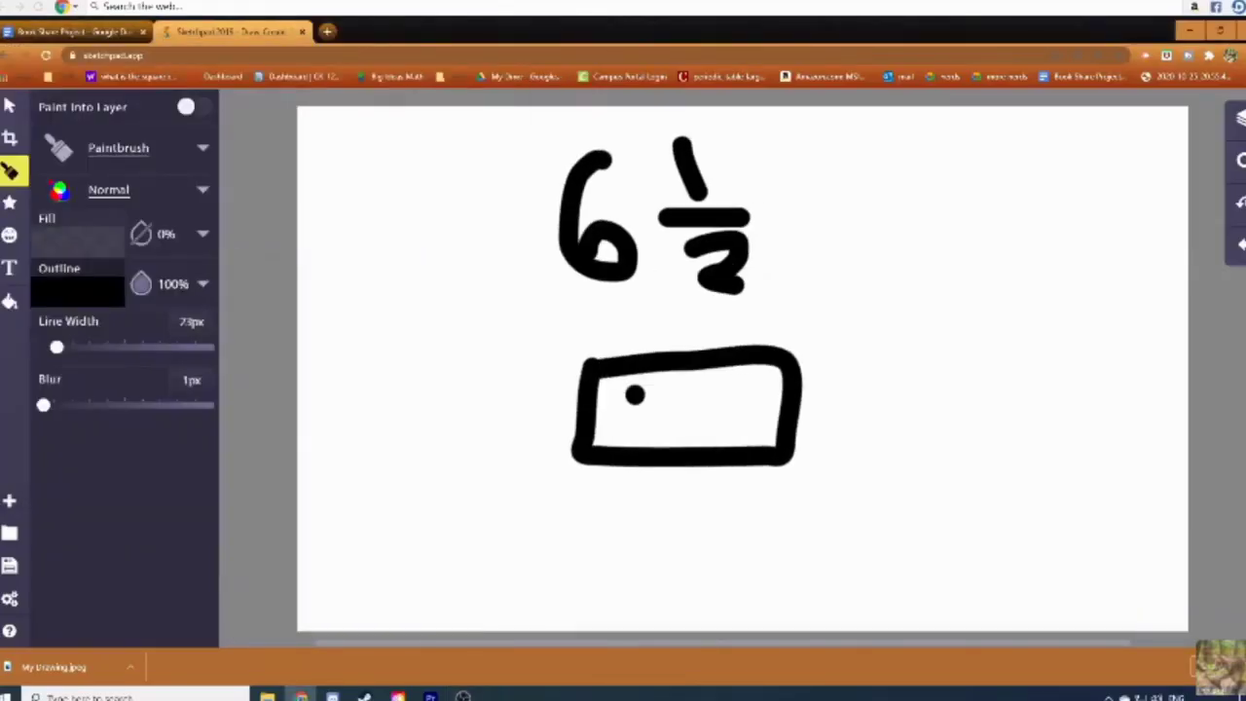
Pick red from the colour choices as the outline drawing colour.
click(78, 287)
drag(609, 389, 627, 399)
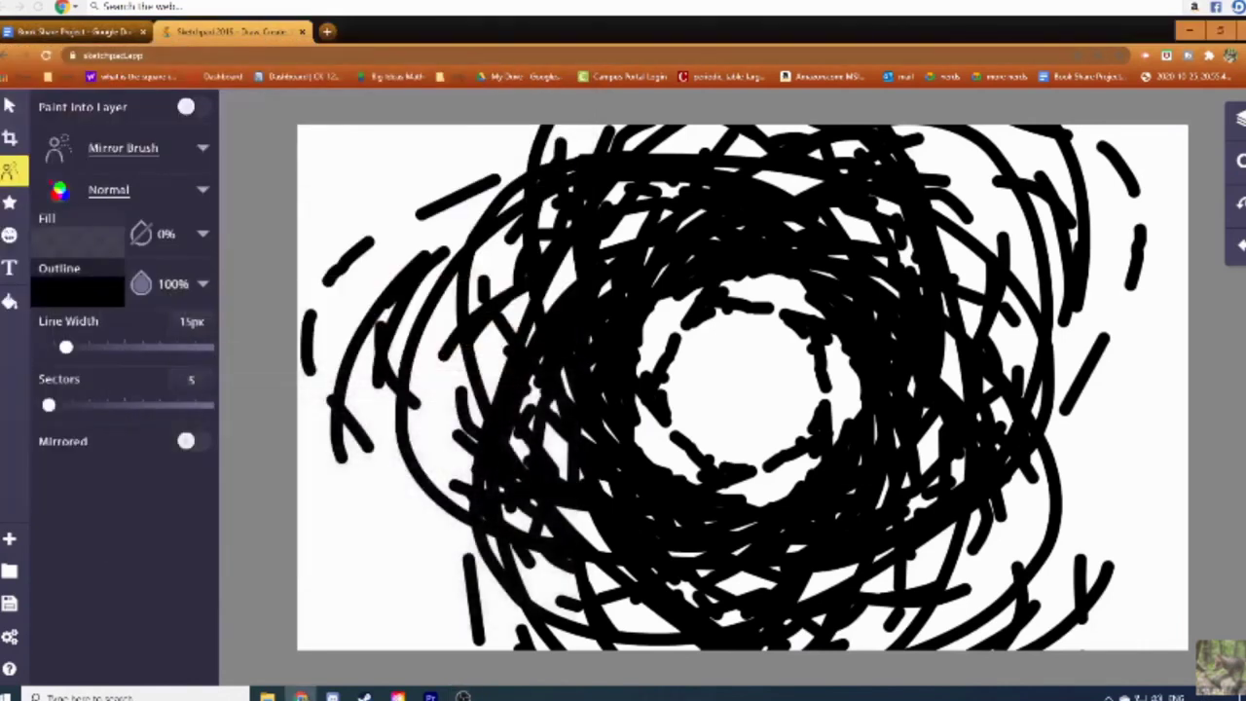
Undo four times to strip the swirl strokes and the red stripes from the canvas.
key(ctrl+z)
key(ctrl+z)
key(ctrl+z)
key(ctrl+z)
key(ctrl+z)
key(ctrl+z)
key(ctrl+z)
key(ctrl+z)
key(ctrl+z)
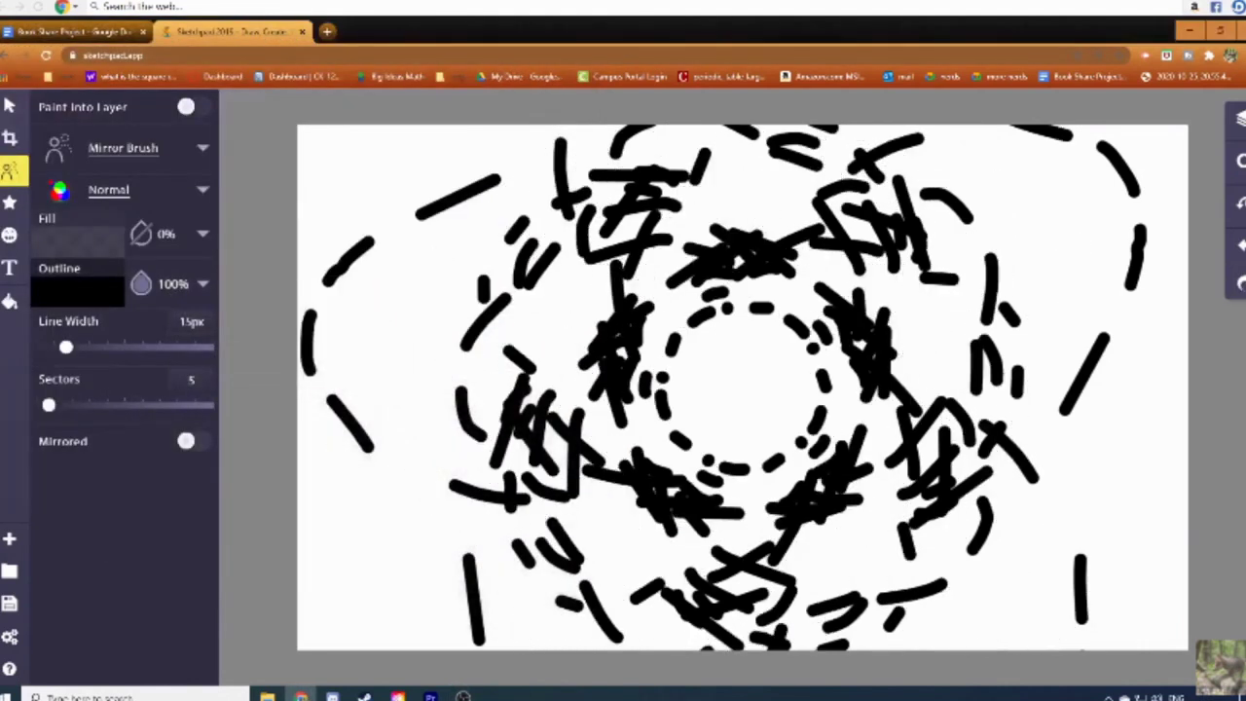
key(ctrl+z)
key(ctrl+z)
key(ctrl+z)
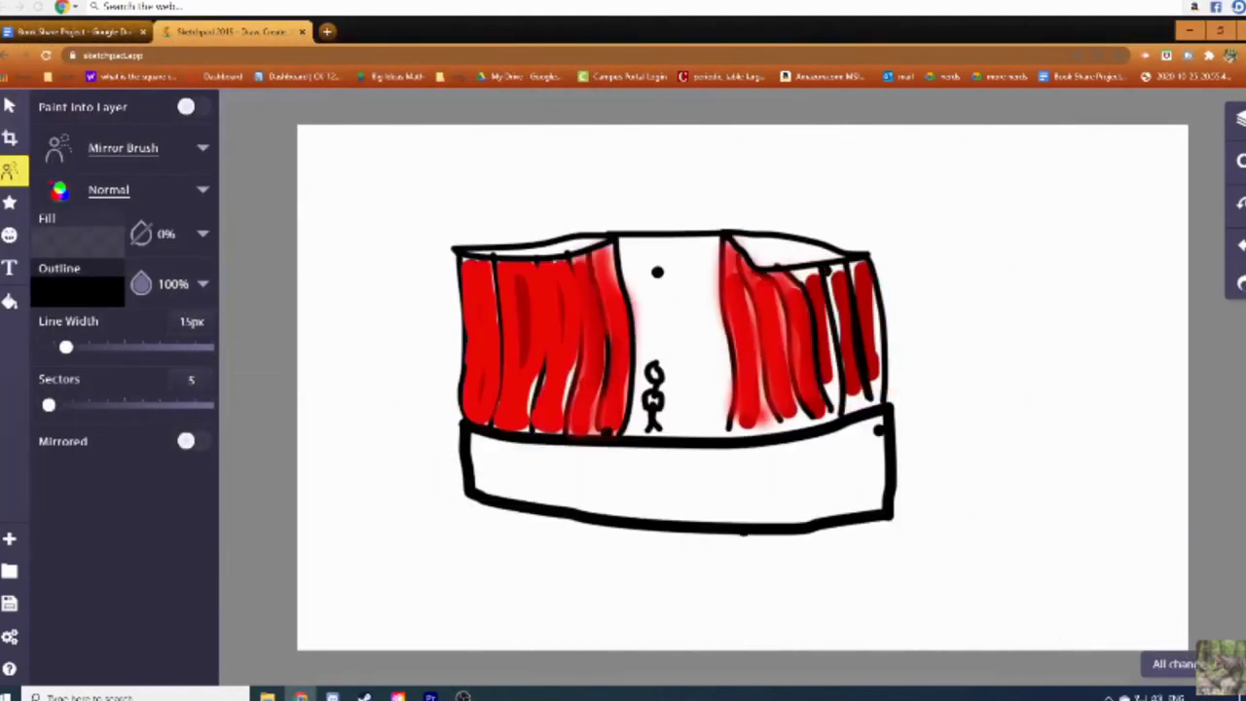
key(ctrl+z)
key(ctrl+z)
key(ctrl+z)
key(ctrl+z)
key(ctrl+z)
key(ctrl+z)
key(ctrl+z)
key(ctrl+z)
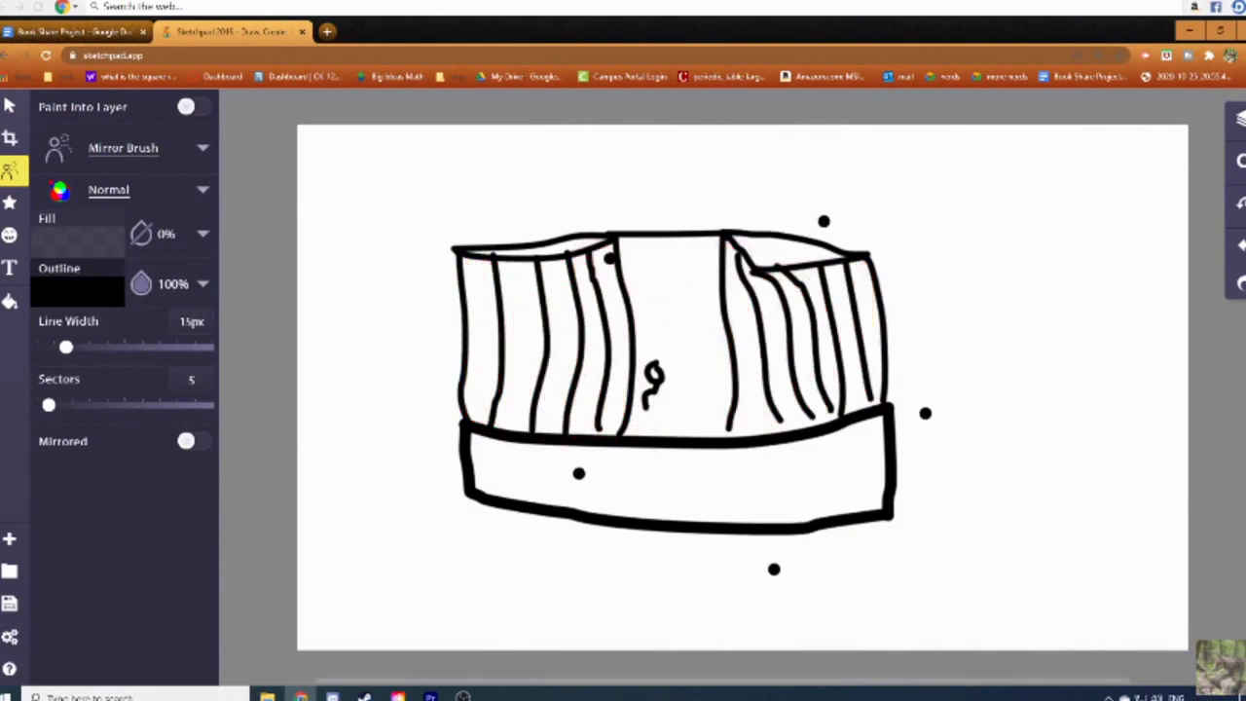
key(ctrl+z)
key(ctrl+z)
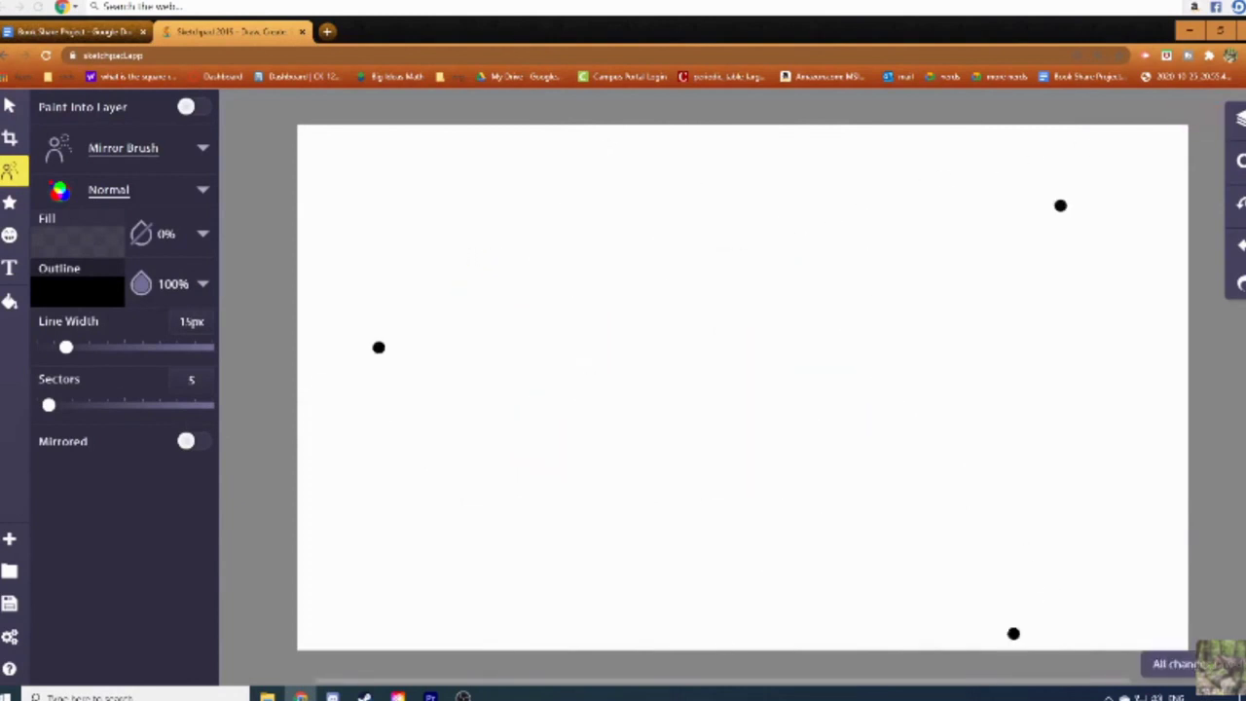